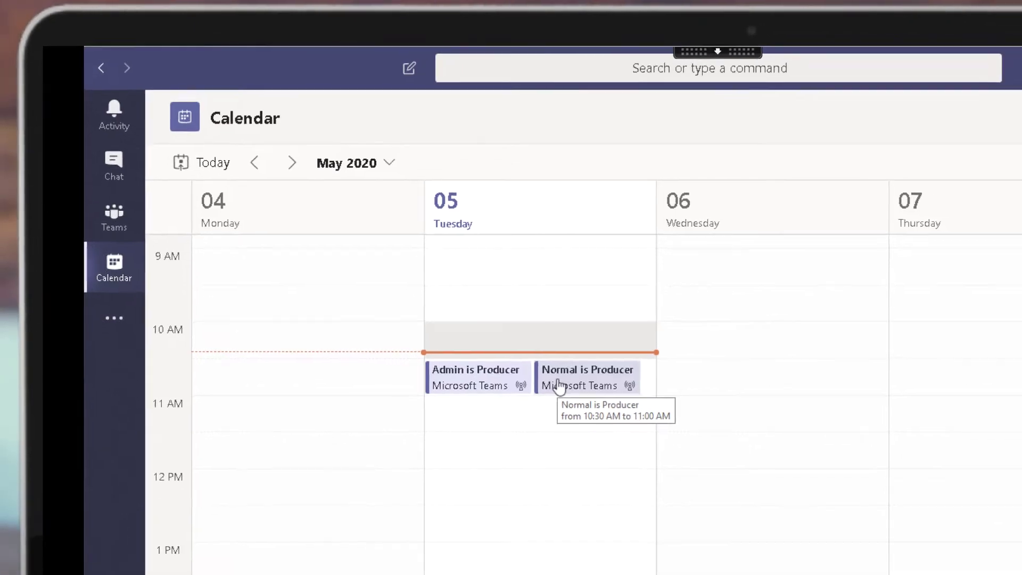
Open the Normal is Producer event details and join it now as a presenter.
click(573, 396)
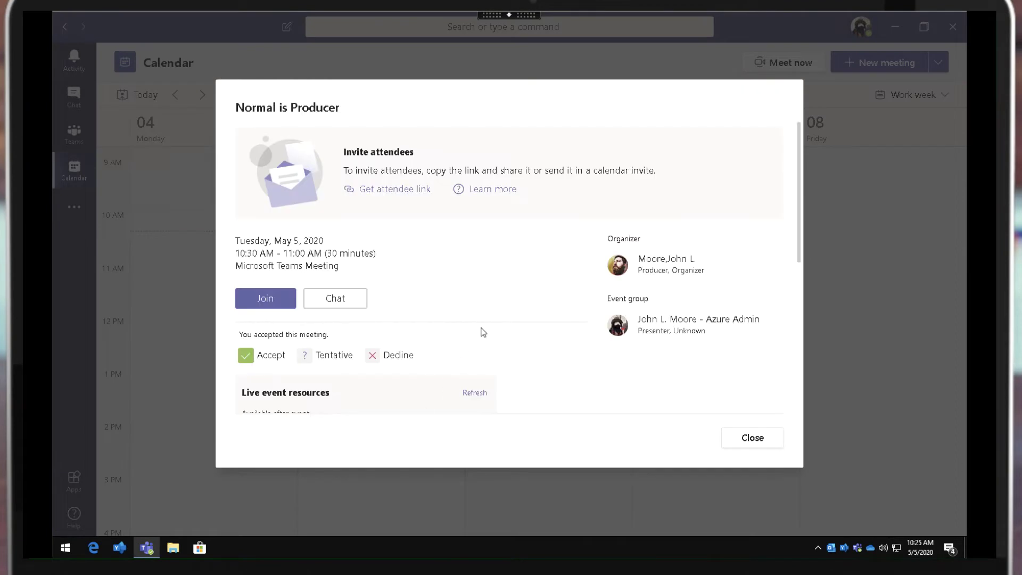
triple_click(680, 339)
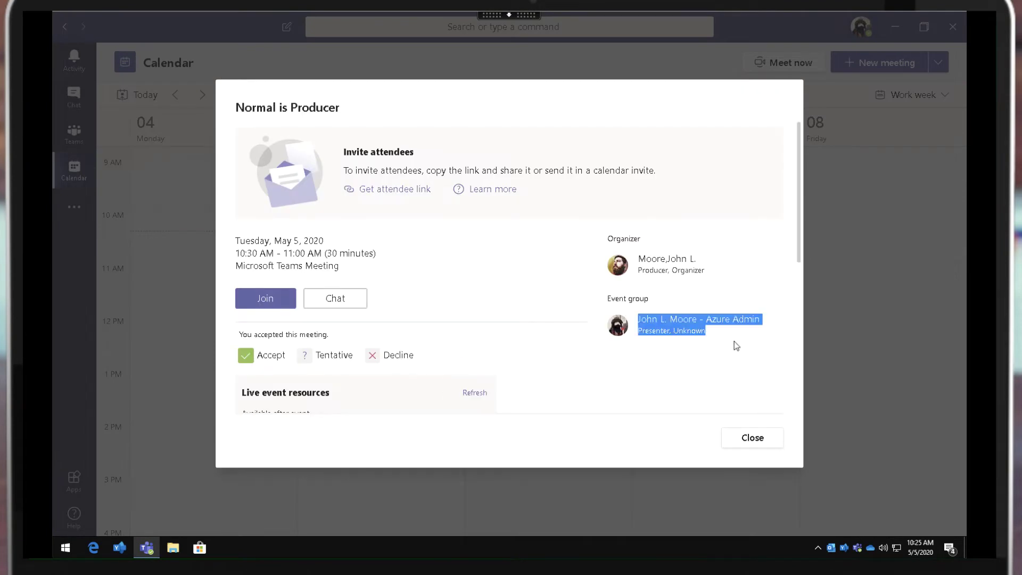
click(272, 305)
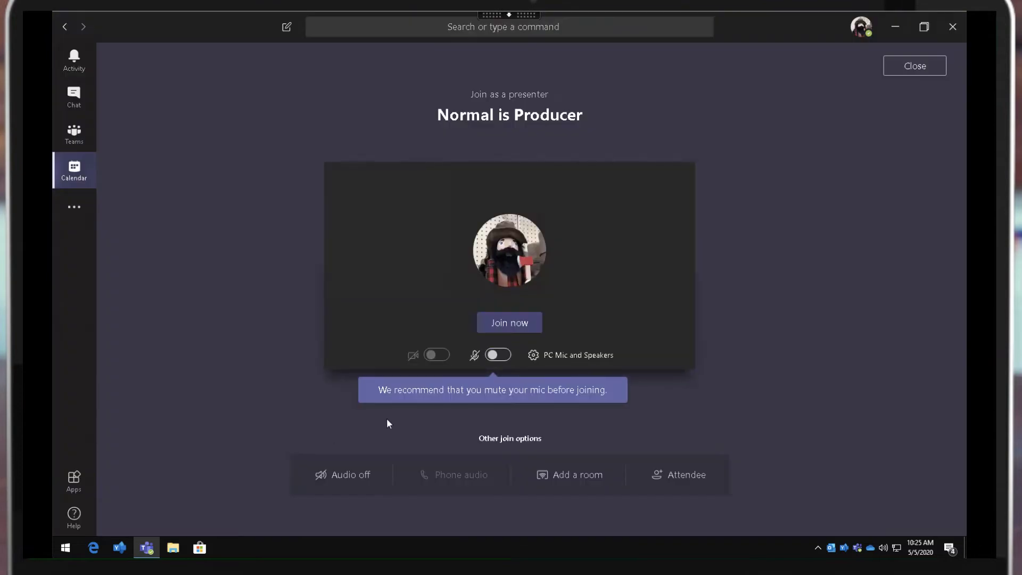
click(506, 330)
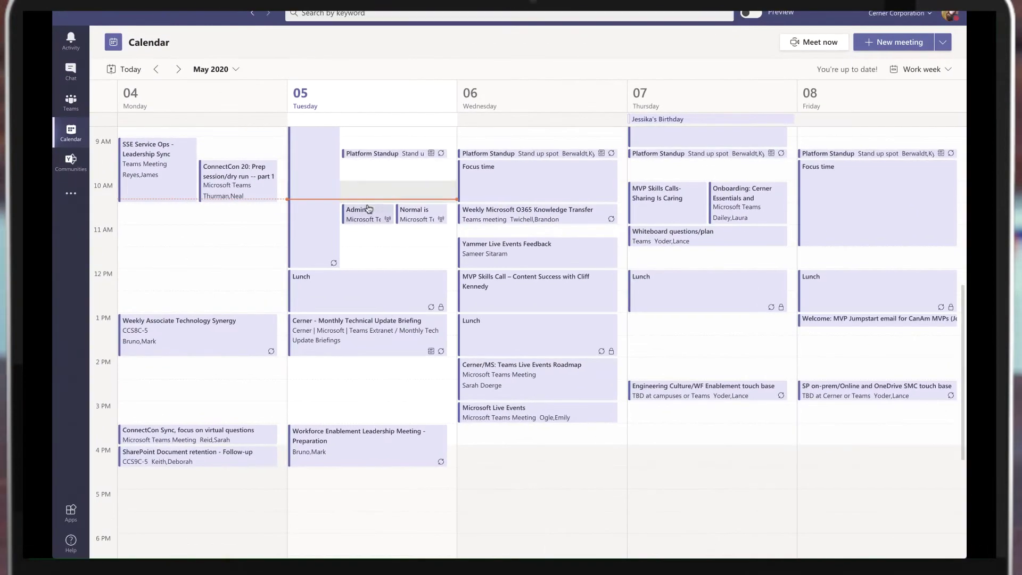
Join the Normal is Producer event as producer to start the pre-live session.
click(425, 218)
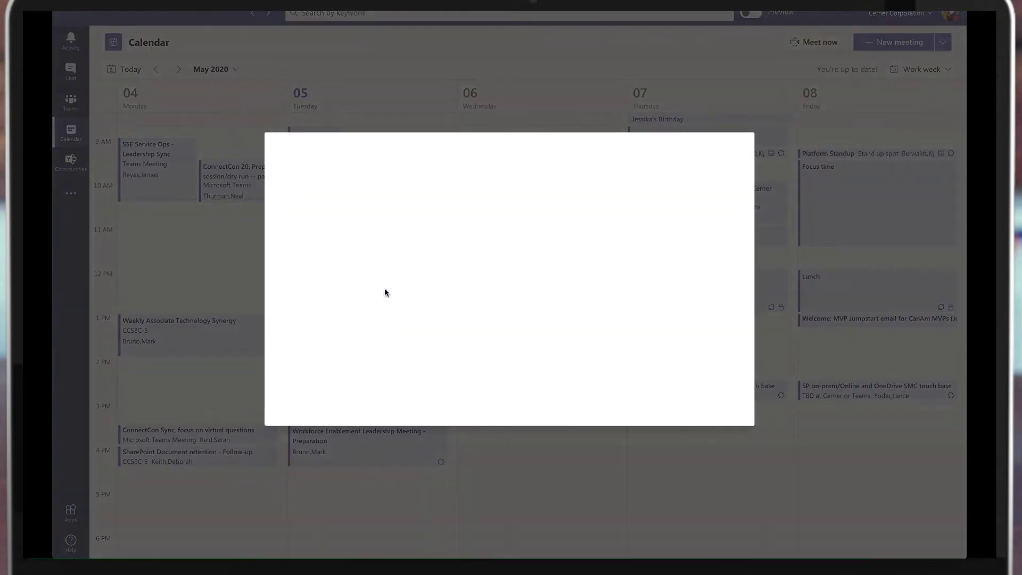
click(314, 304)
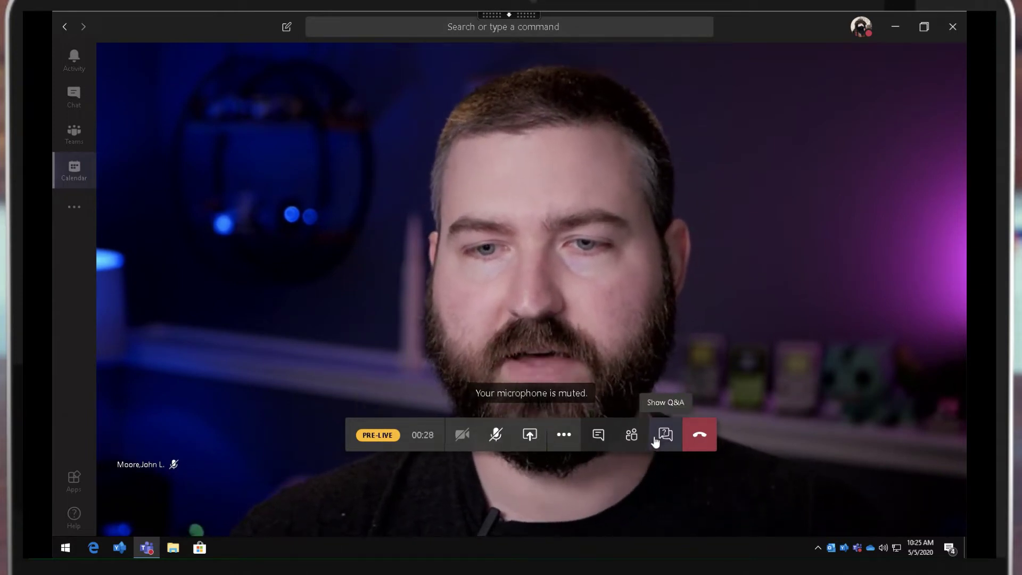
Show the live event Q&A pane and bring up the share tray choices.
click(665, 435)
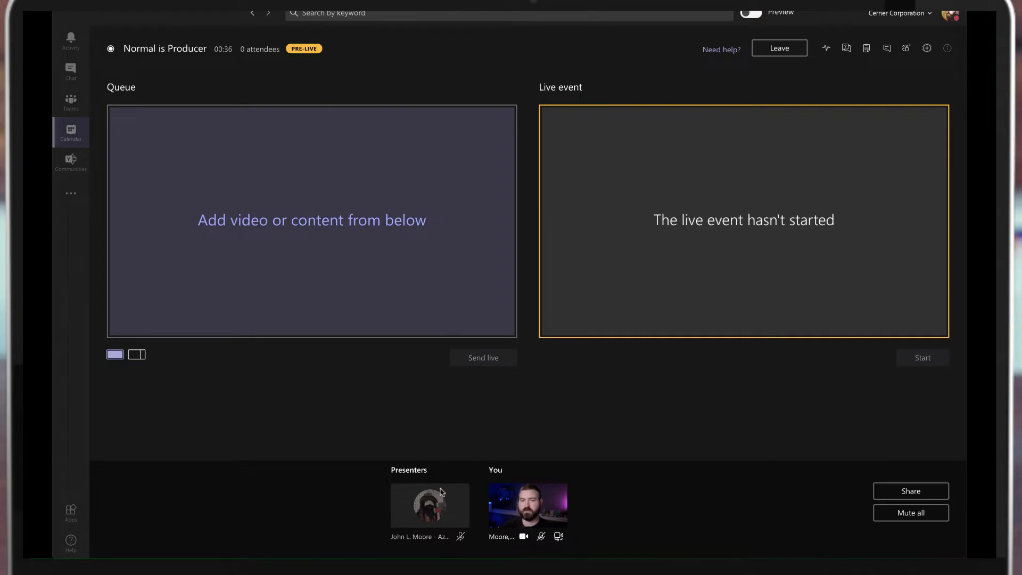
mouse_move(421, 511)
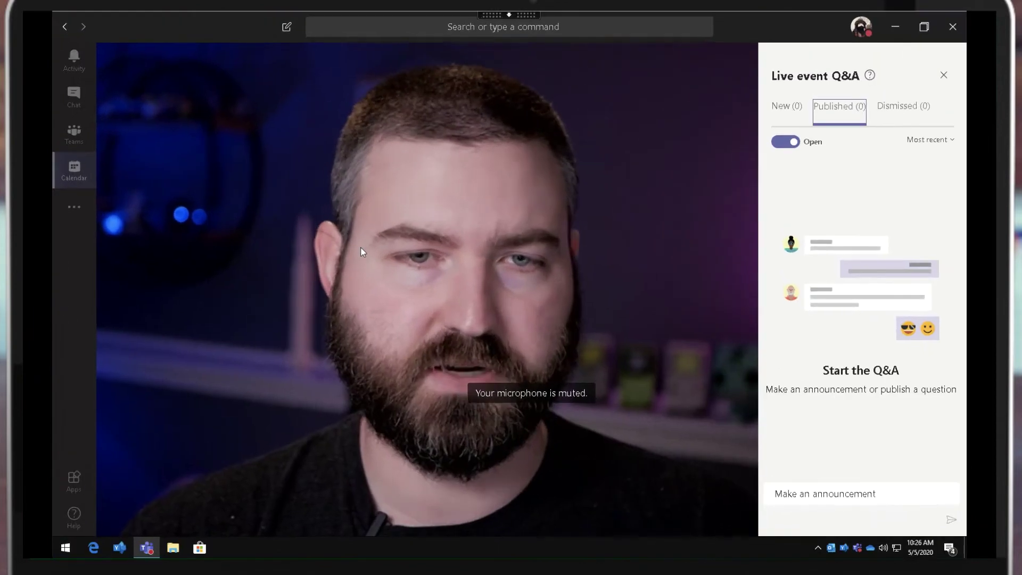
mouse_move(257, 255)
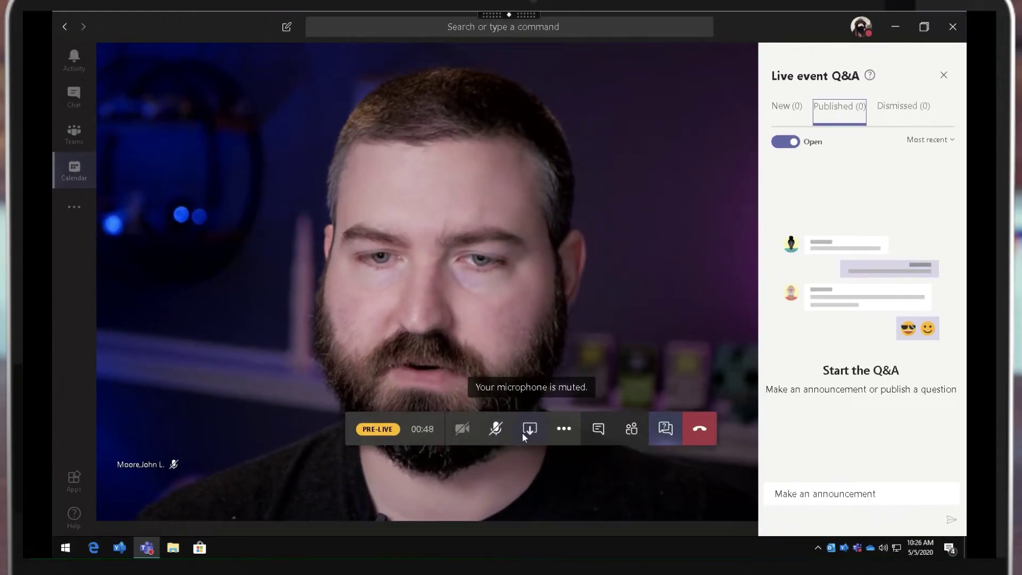
click(522, 432)
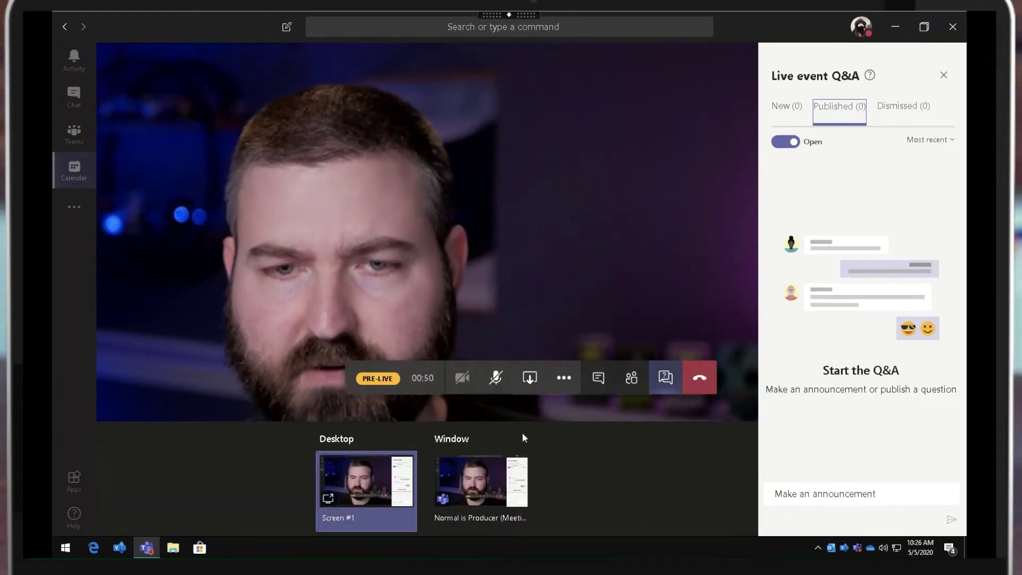
Share the entire desktop, minimize the call window, move the sharing toolbar aside, and exit full screen.
click(364, 483)
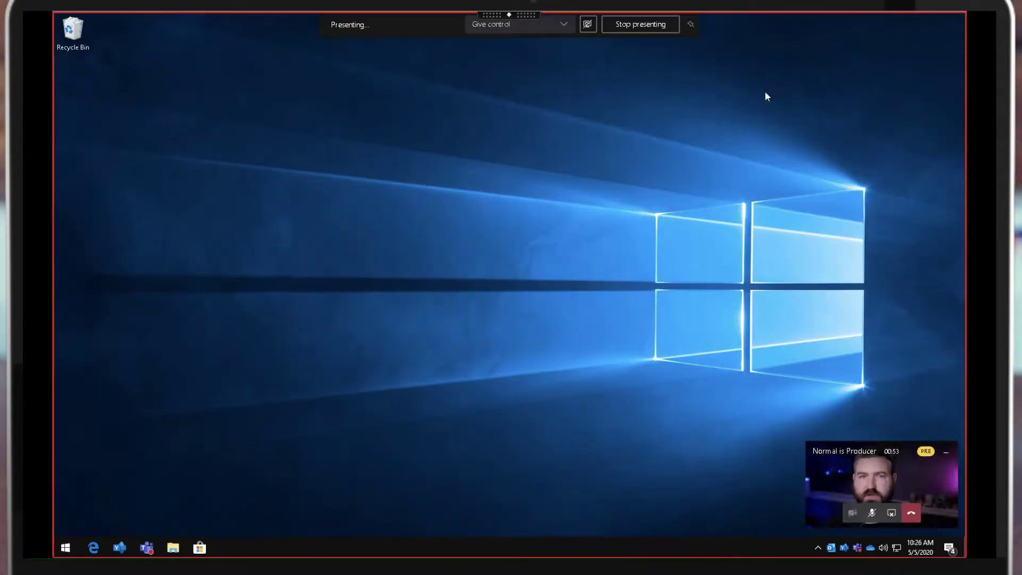
click(946, 452)
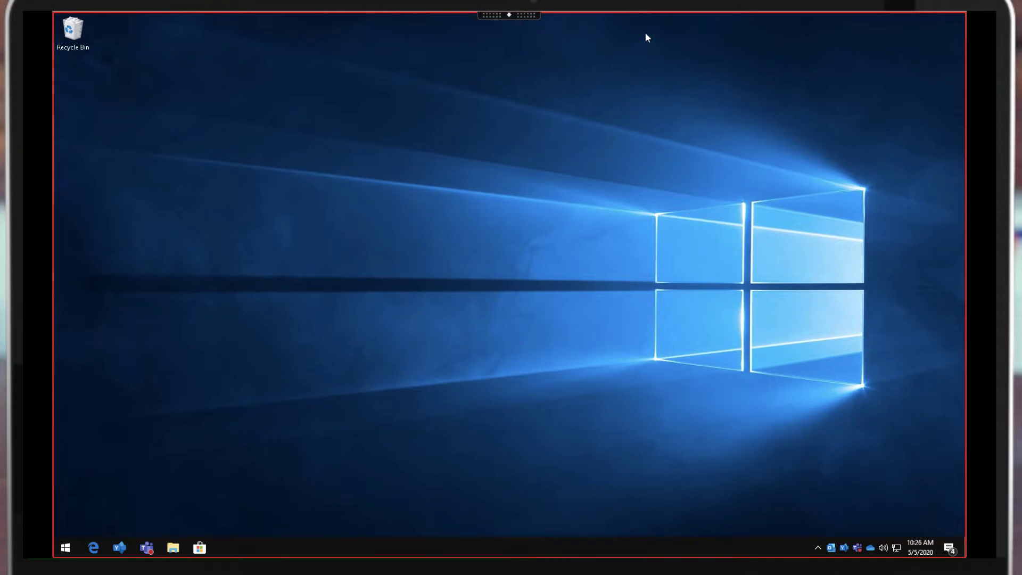
drag(488, 17, 810, 17)
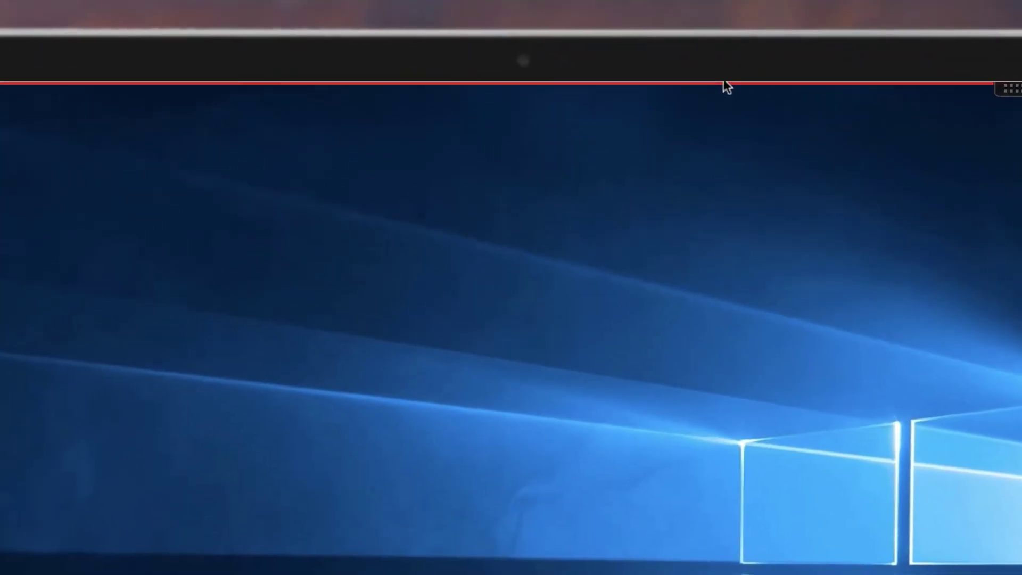
mouse_move(727, 87)
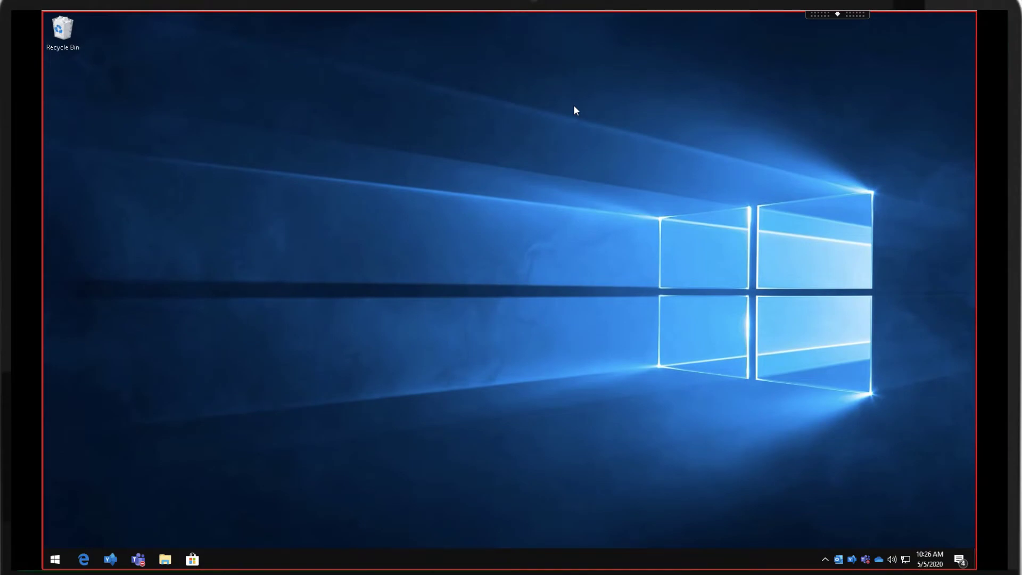
key(ctrl+super+f)
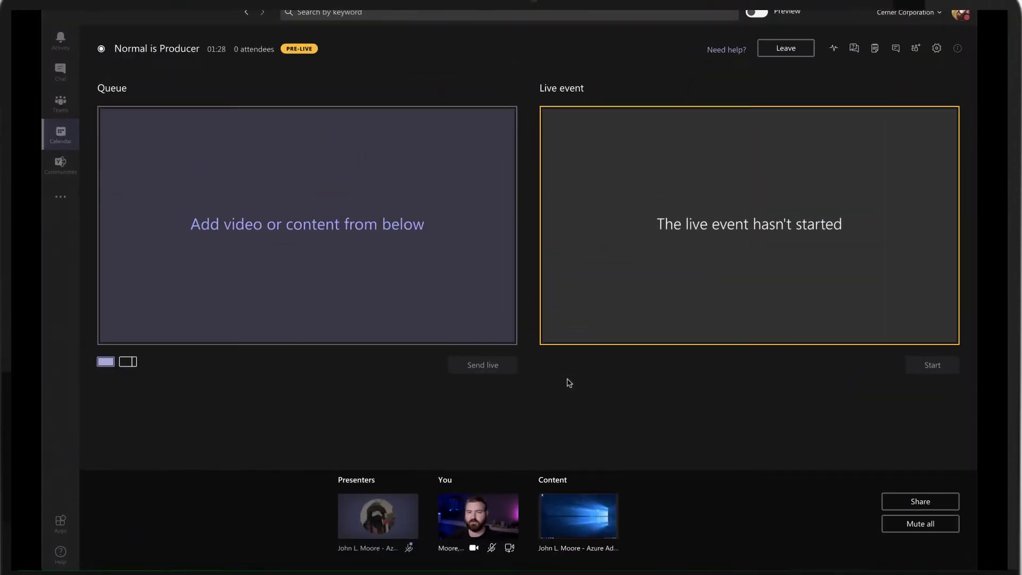
Queue the shared desktop content, send it live, and request starting the event.
click(576, 528)
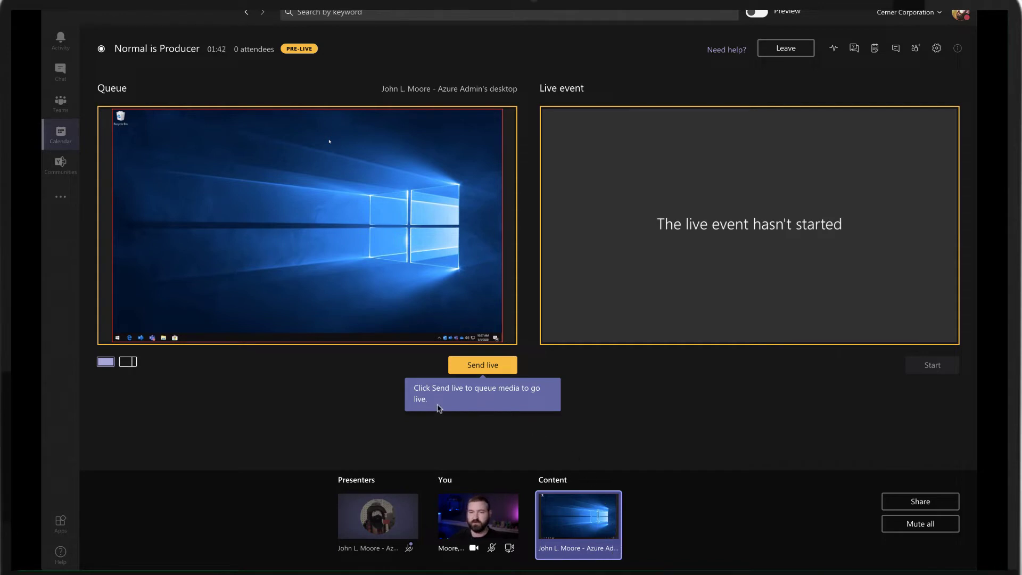
click(466, 366)
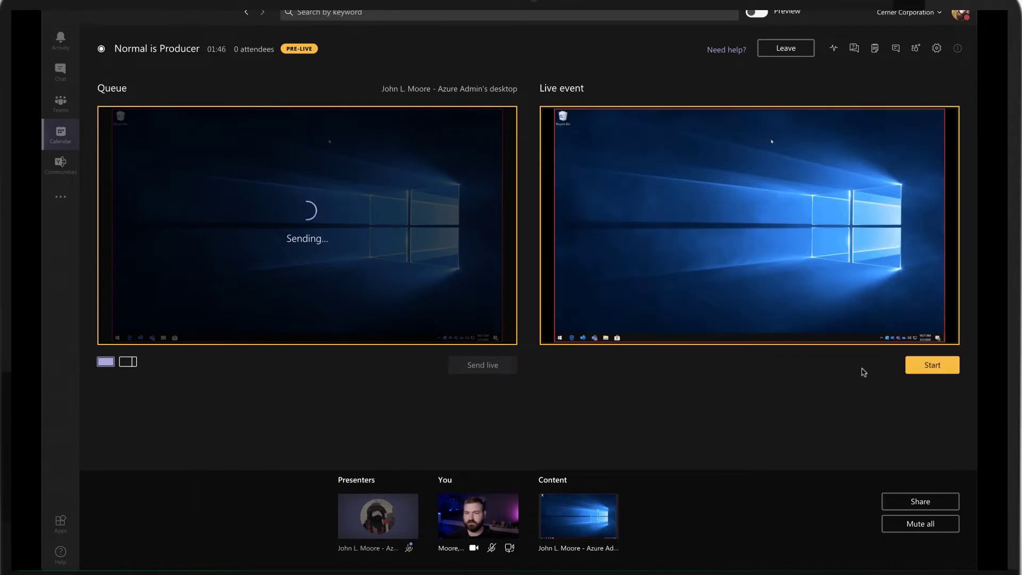
click(921, 369)
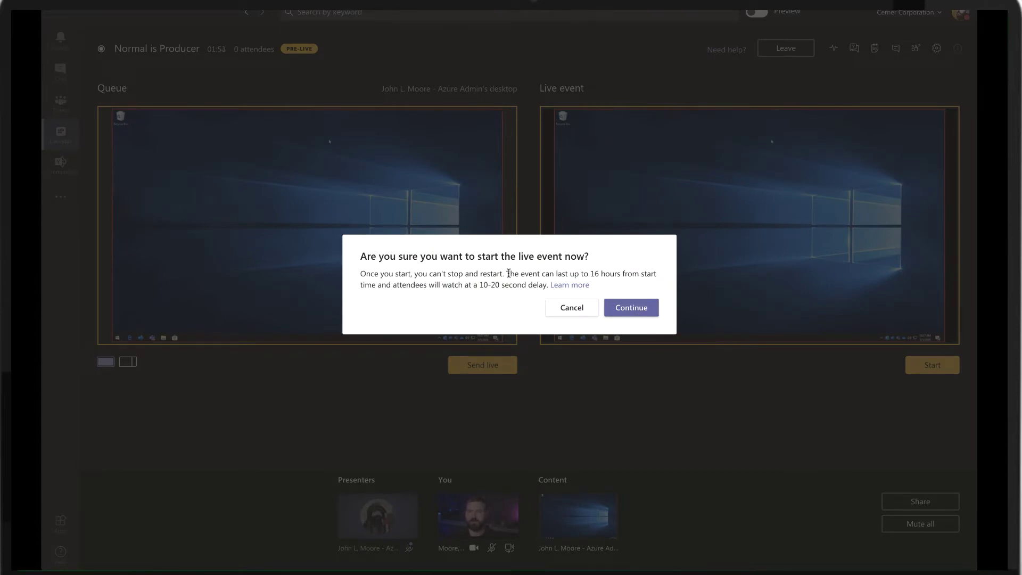
Confirm starting the live event after reviewing the 16-hour limit note.
drag(508, 273, 607, 277)
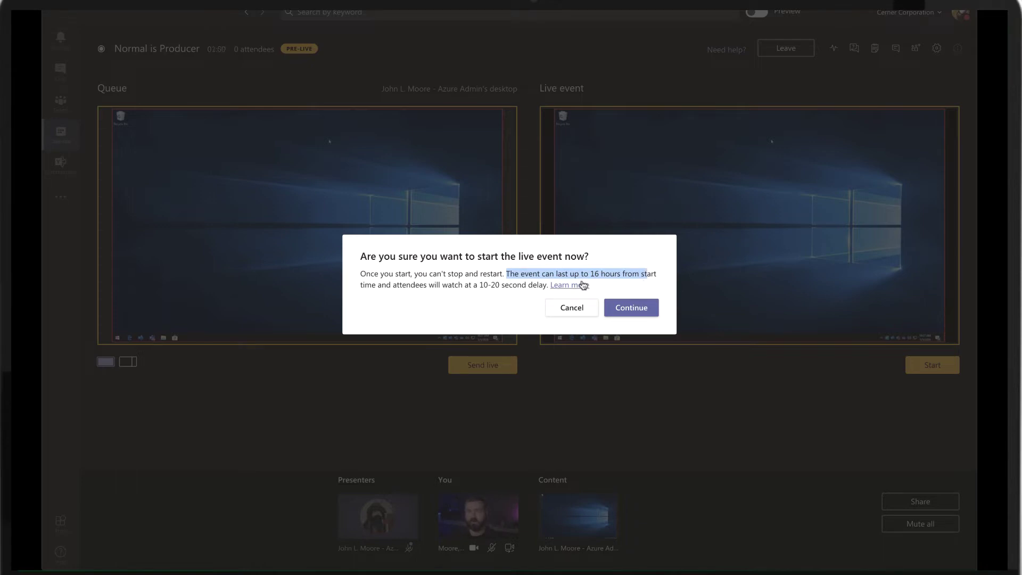
click(629, 312)
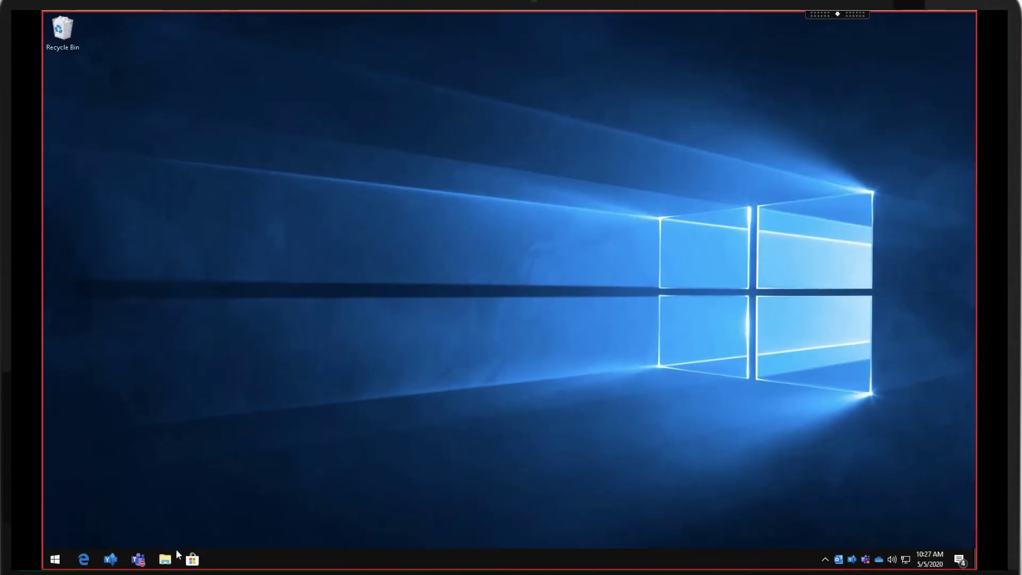
Check the live call, dismiss the Unmute reminder, and minimize the call mini-window.
mouse_move(138, 558)
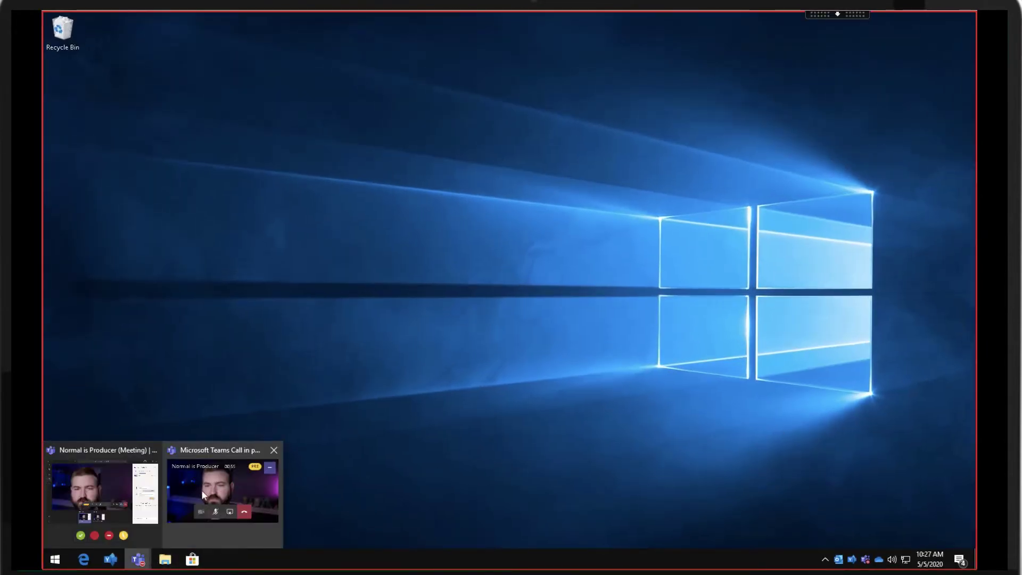
click(203, 495)
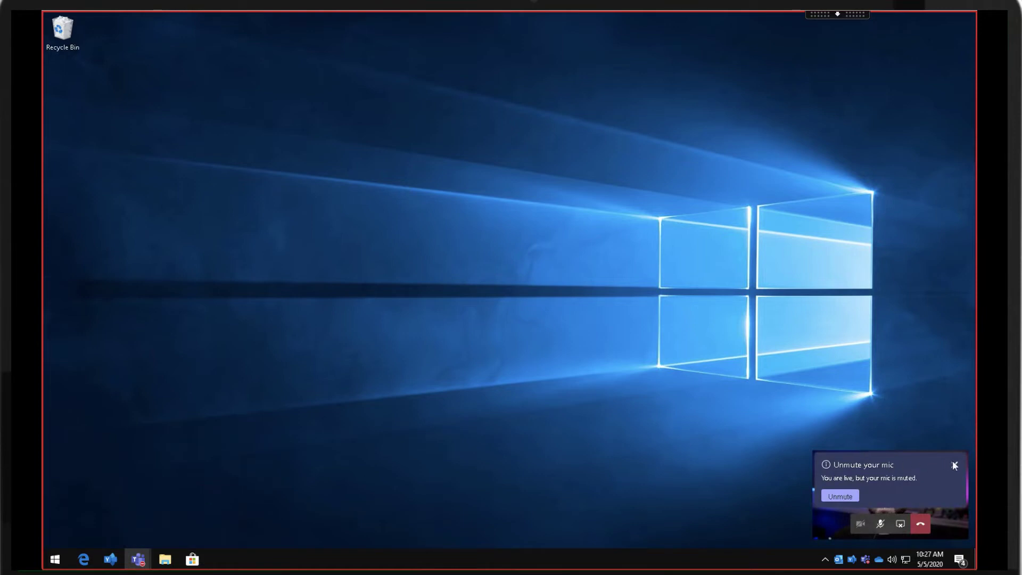
click(954, 465)
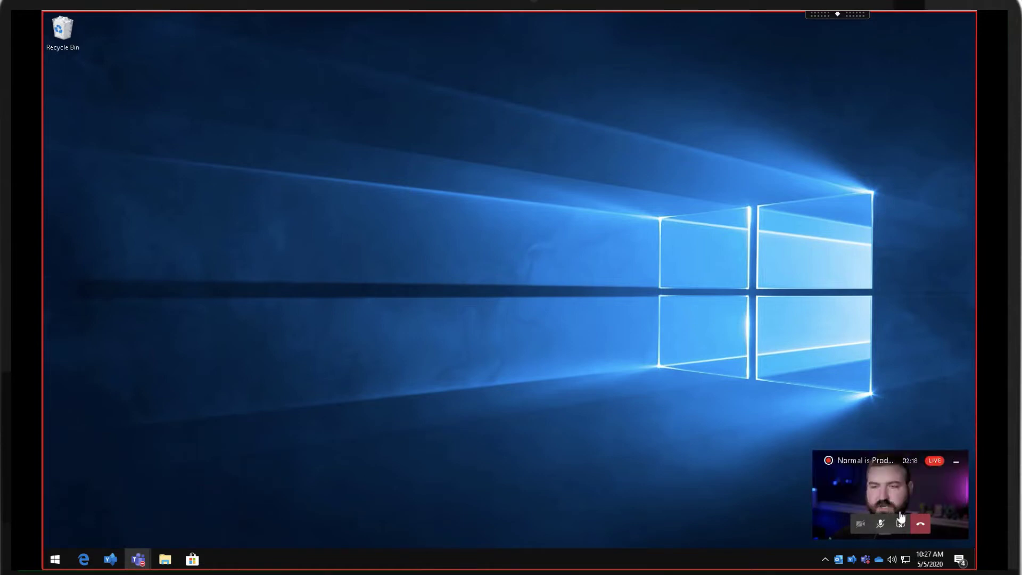
click(956, 464)
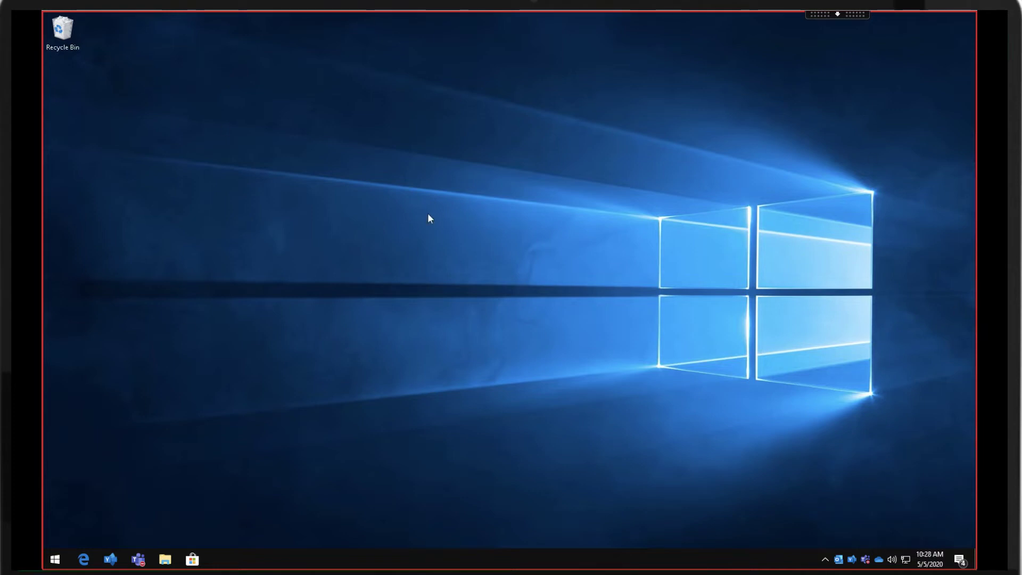
click(83, 559)
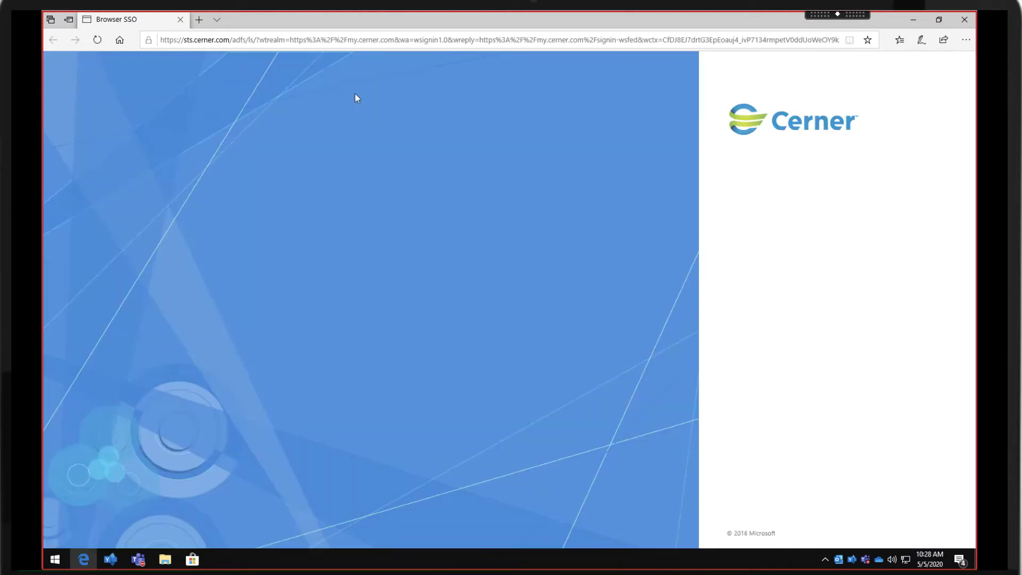
Navigate Microsoft Edge to stream.microsoft.com.
click(309, 36)
text(strea)
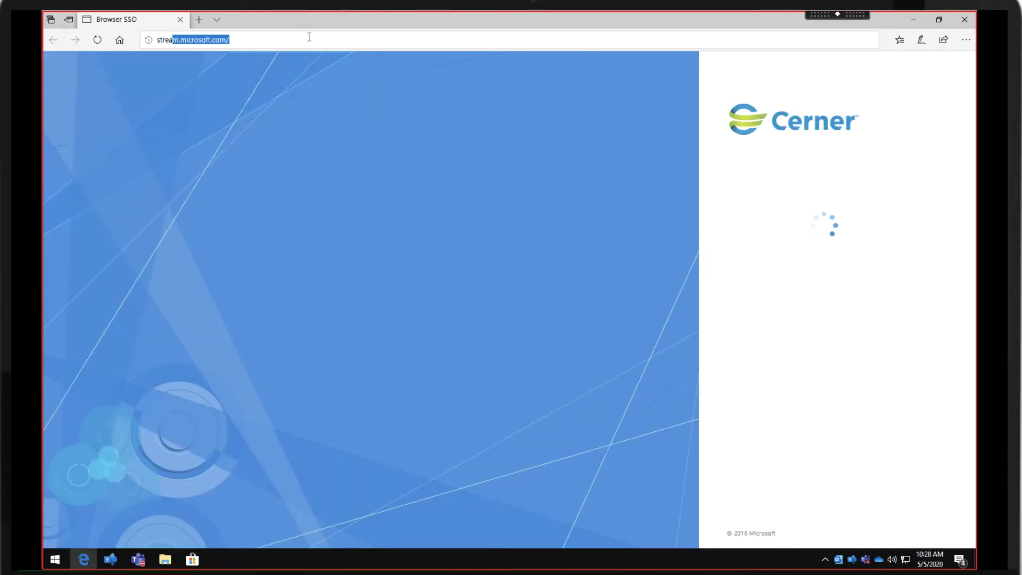
text(m)
key(Return)
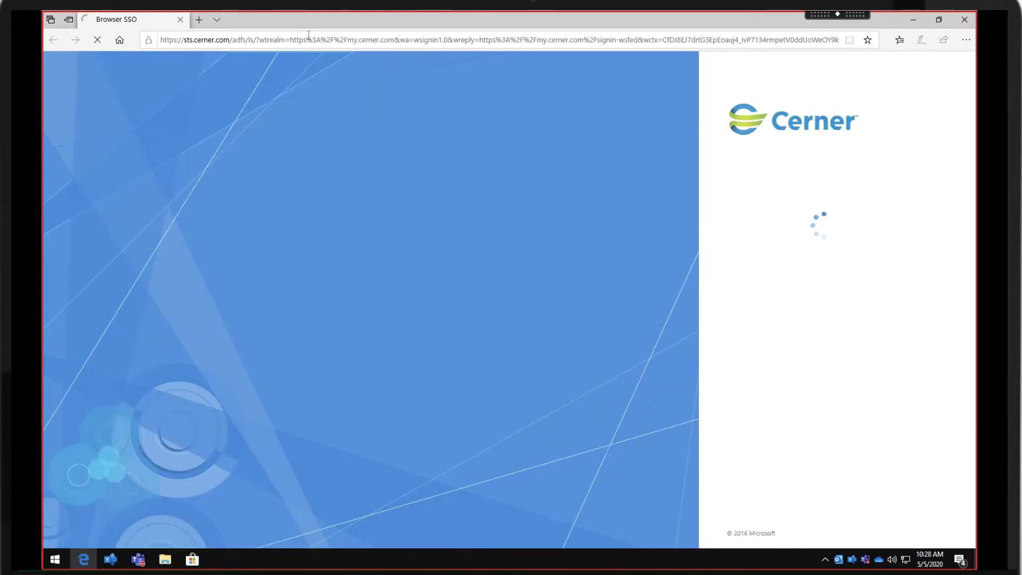
click(272, 39)
text(strema)
key(BackSpace)
key(BackSpace)
text(am)
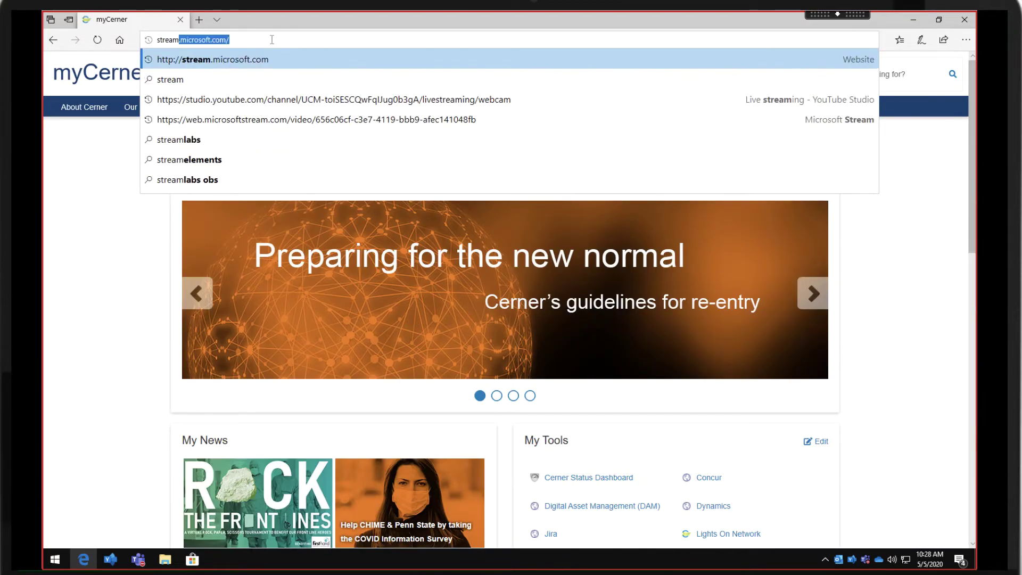
key(Return)
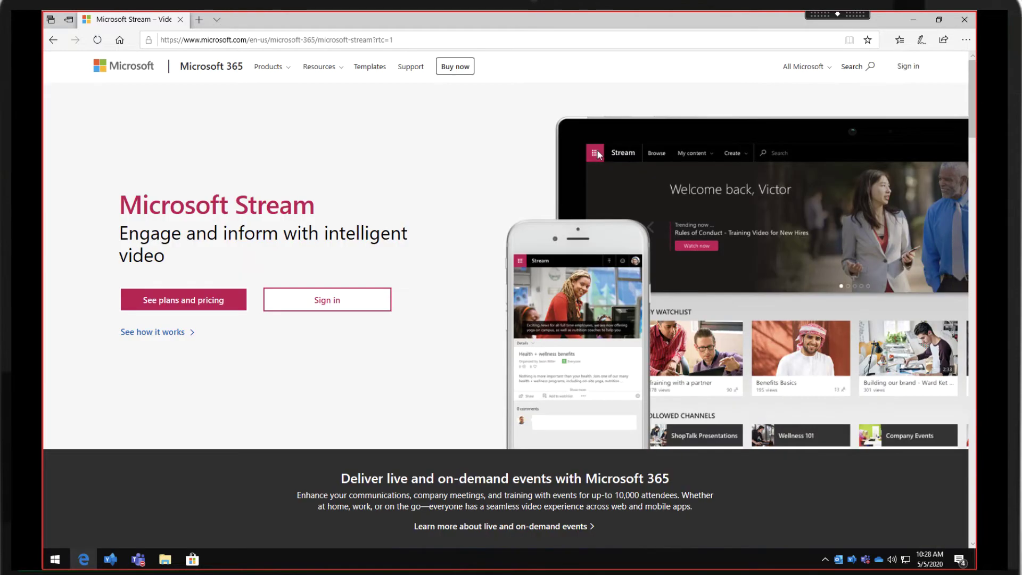
Sign in to Microsoft Stream and search its videos for 'teams tip tuesday'.
click(323, 304)
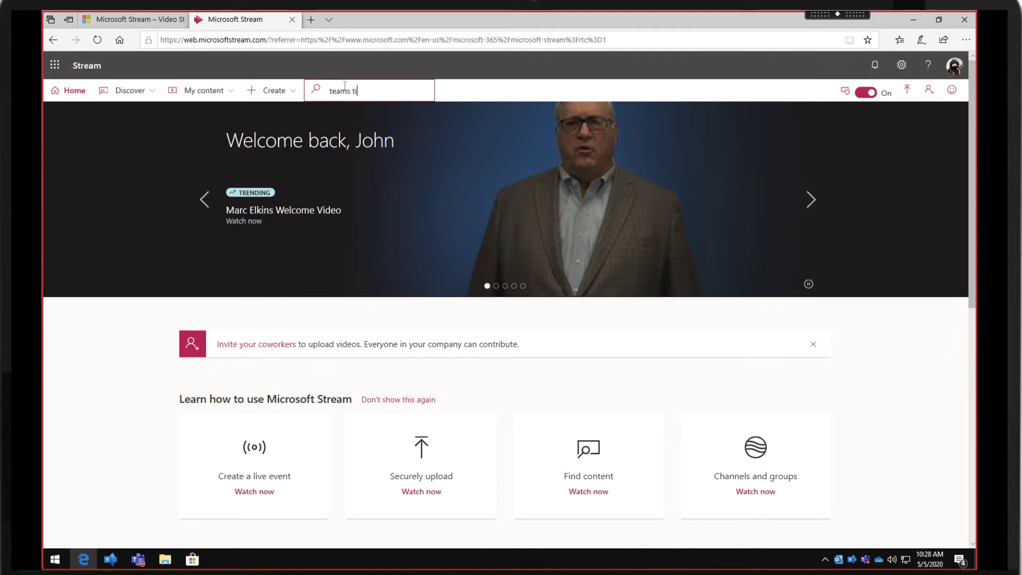
text(ay)
key(Return)
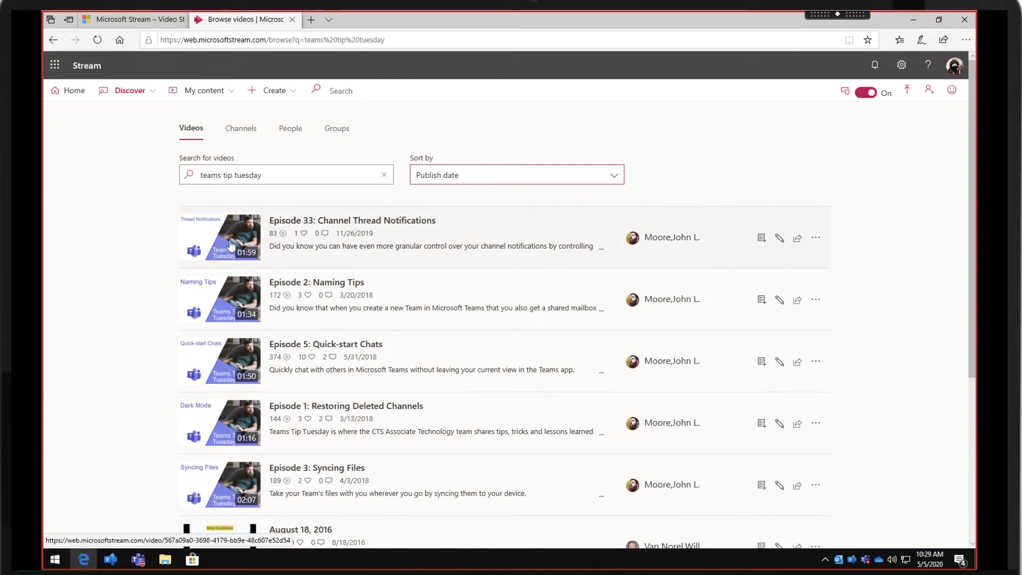
Open Episode 2: Naming Tips, skip ahead to about 0:27, and pause at 0:37.
click(219, 315)
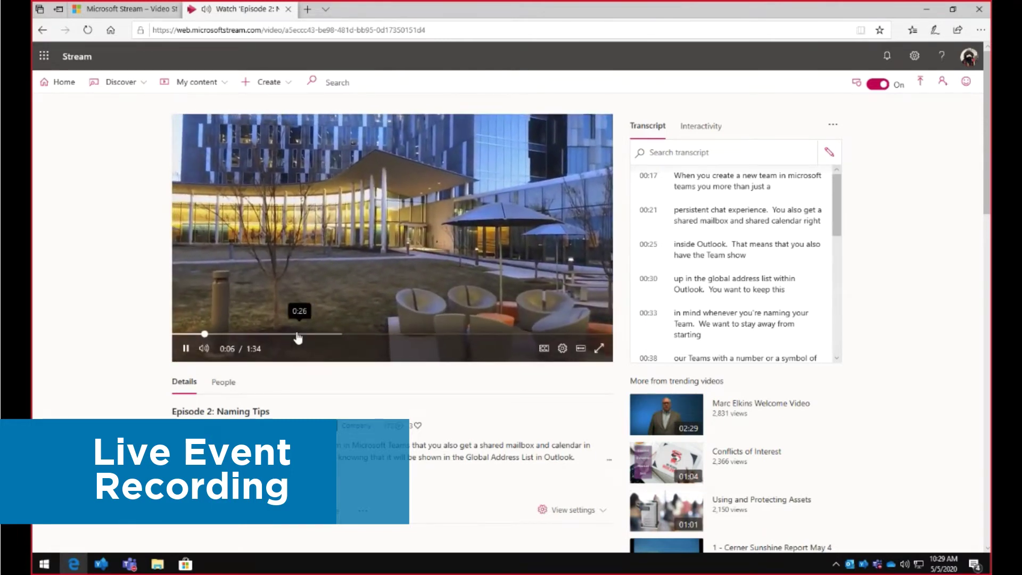
click(297, 335)
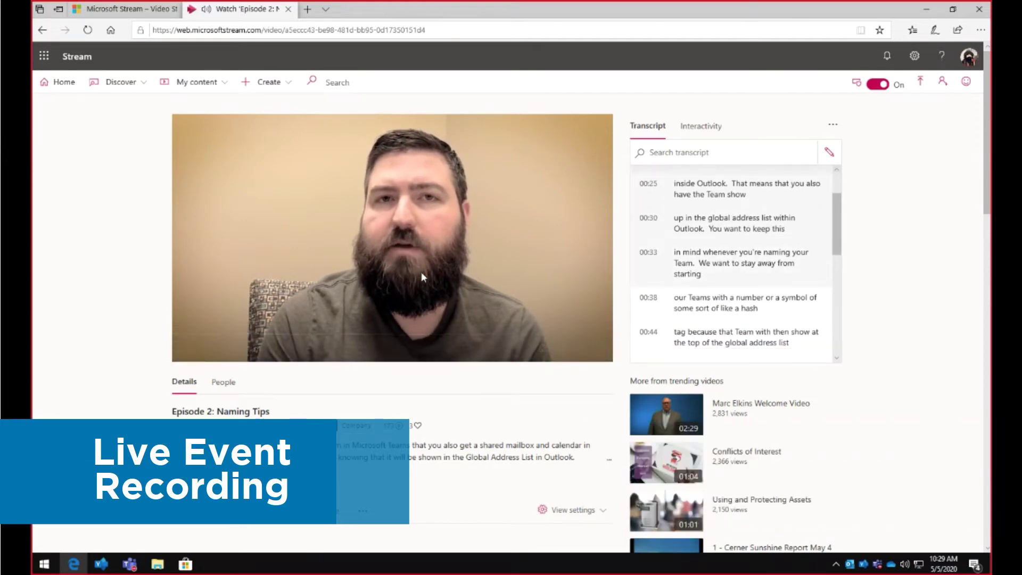
click(515, 258)
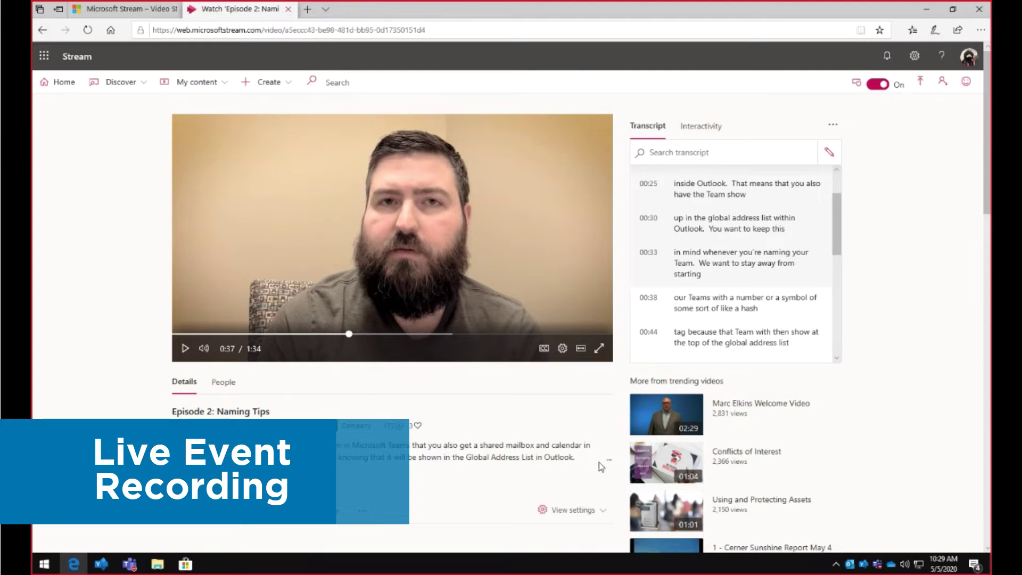
click(366, 514)
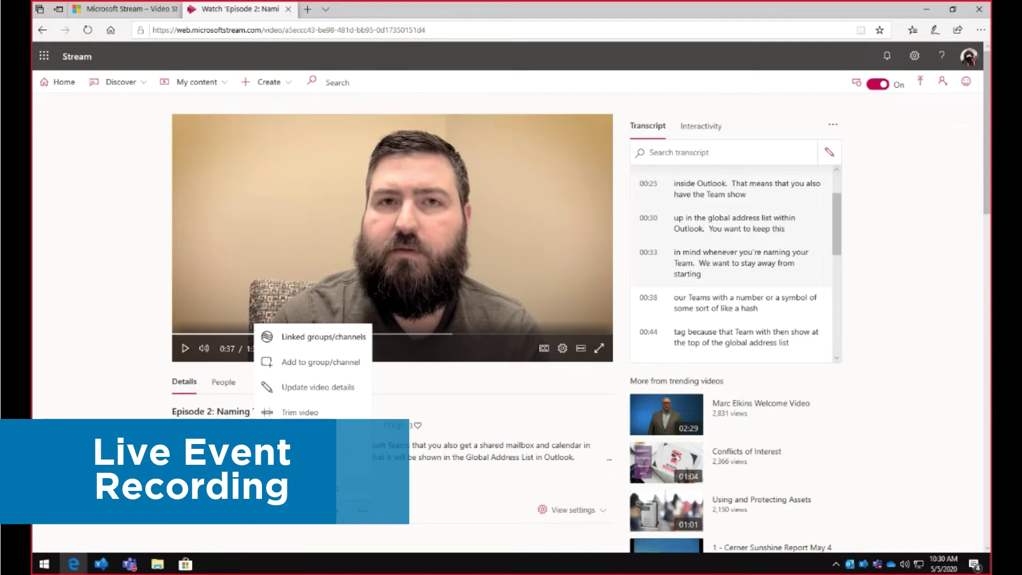
Download and save Episode 2_ Naming Tips.mp4, then play it from the Downloads folder.
click(318, 387)
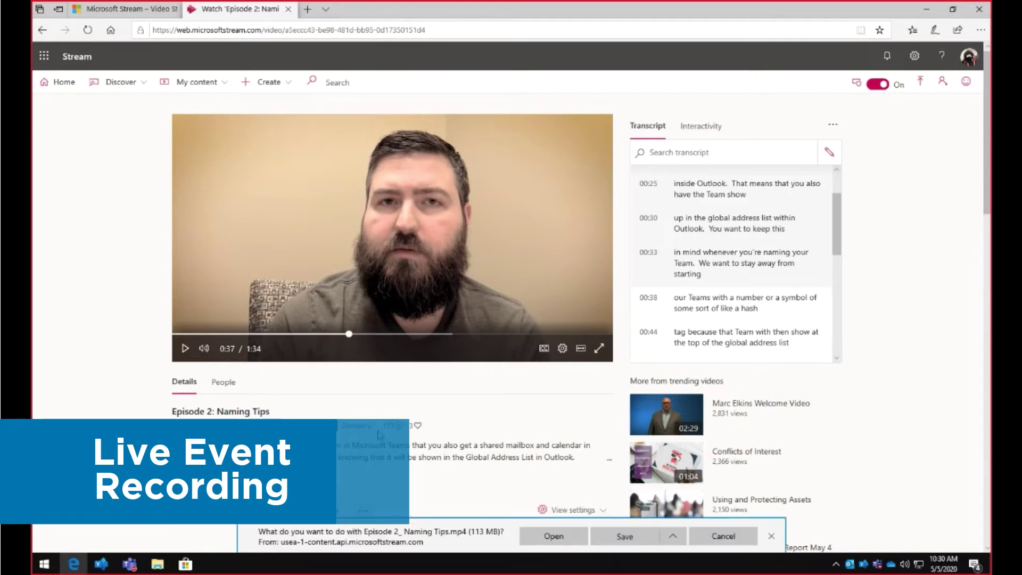
click(650, 539)
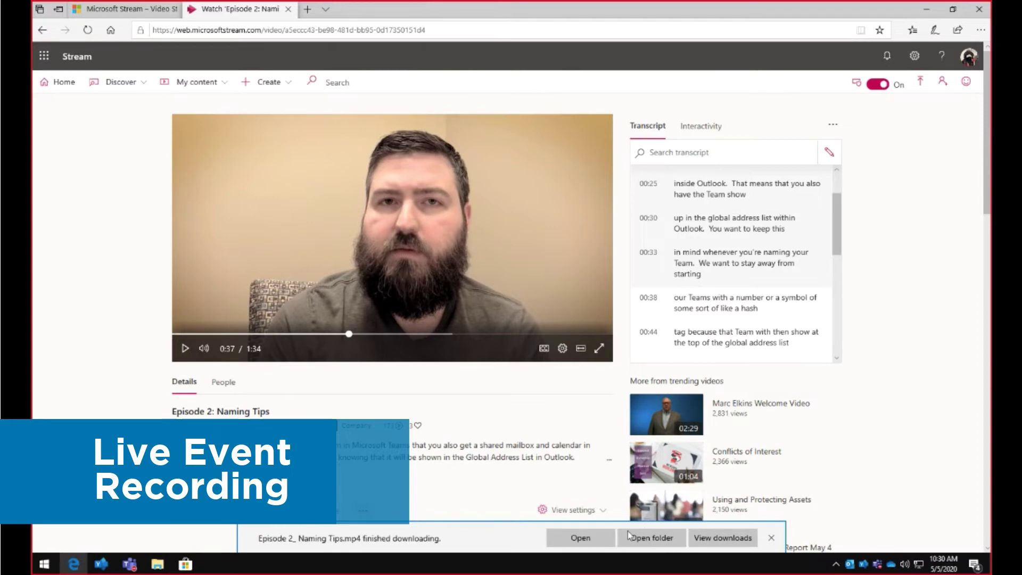
click(623, 539)
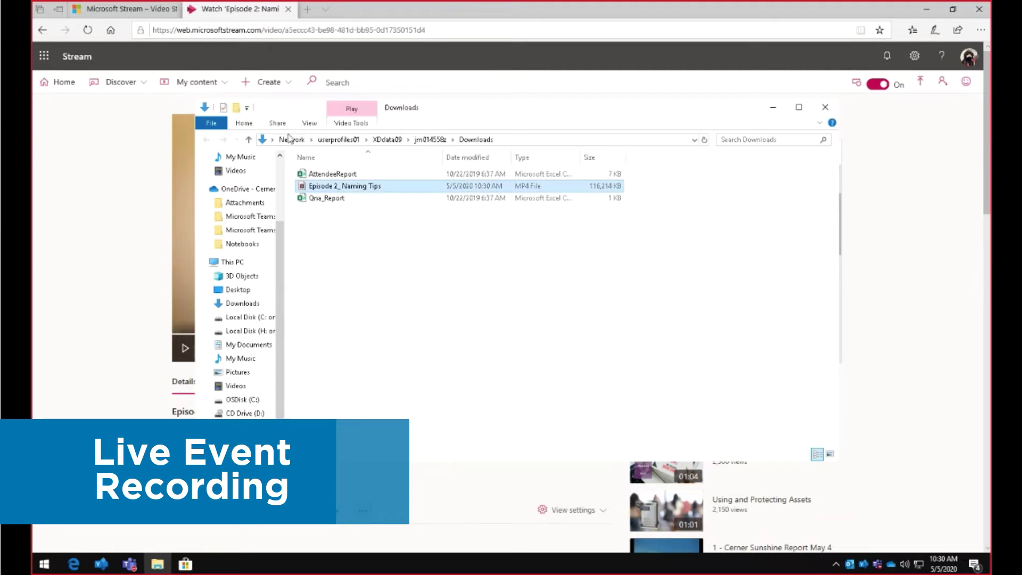
double_click(396, 194)
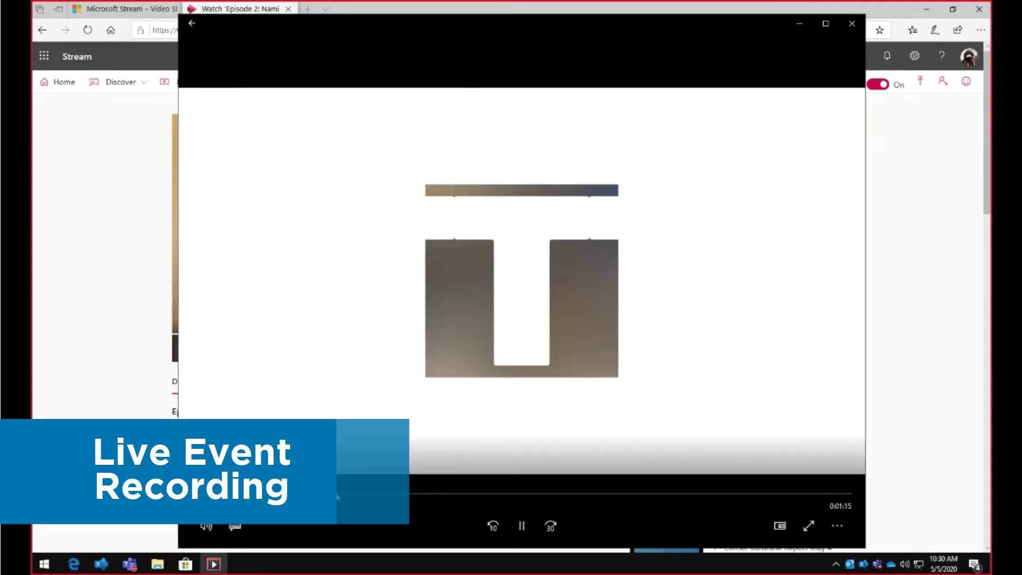
Skip the downloaded recording forward past the intro to the presenter section.
drag(403, 497, 507, 496)
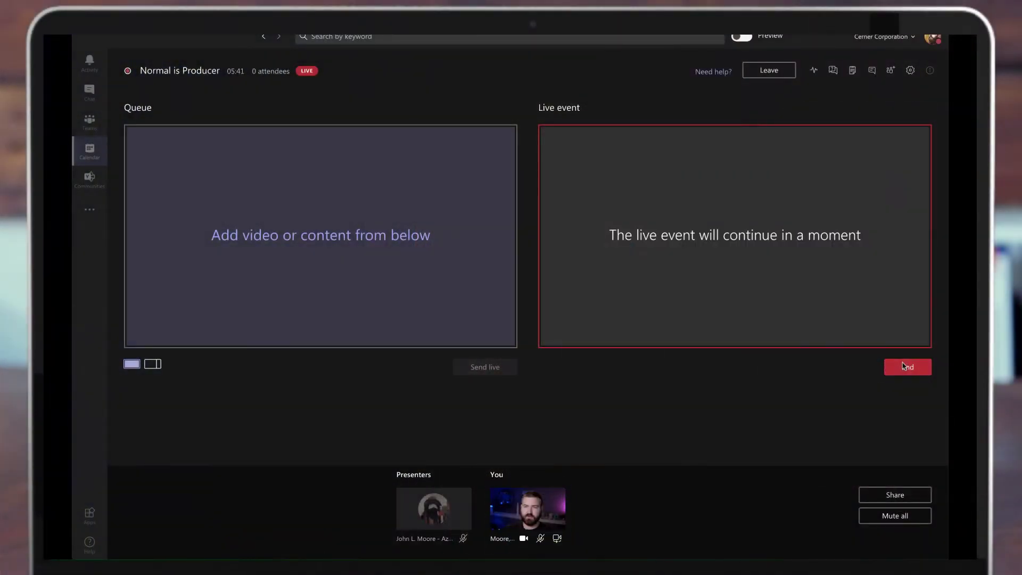
End the Normal is Producer live event and leave it.
click(907, 366)
click(615, 308)
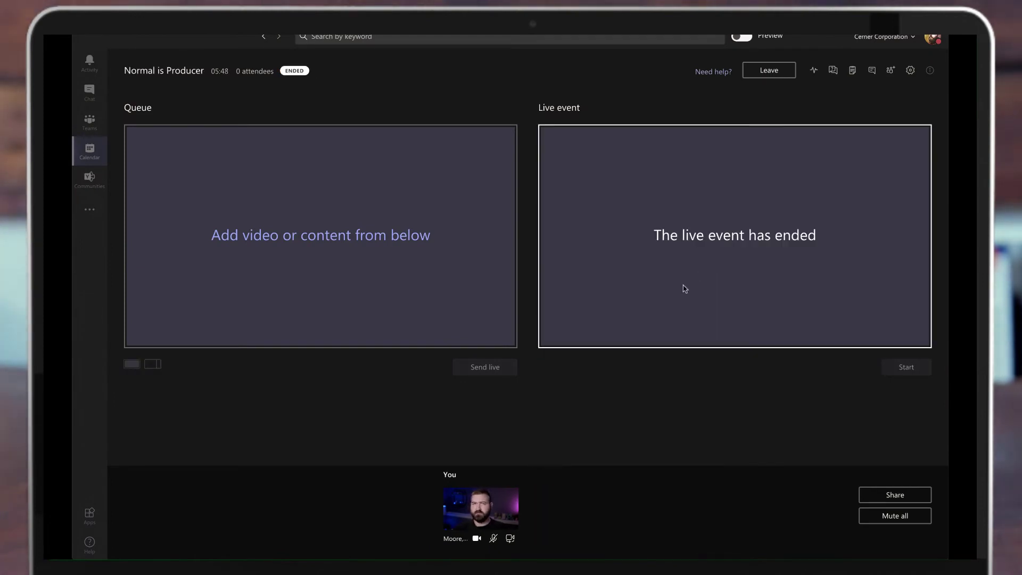
click(772, 70)
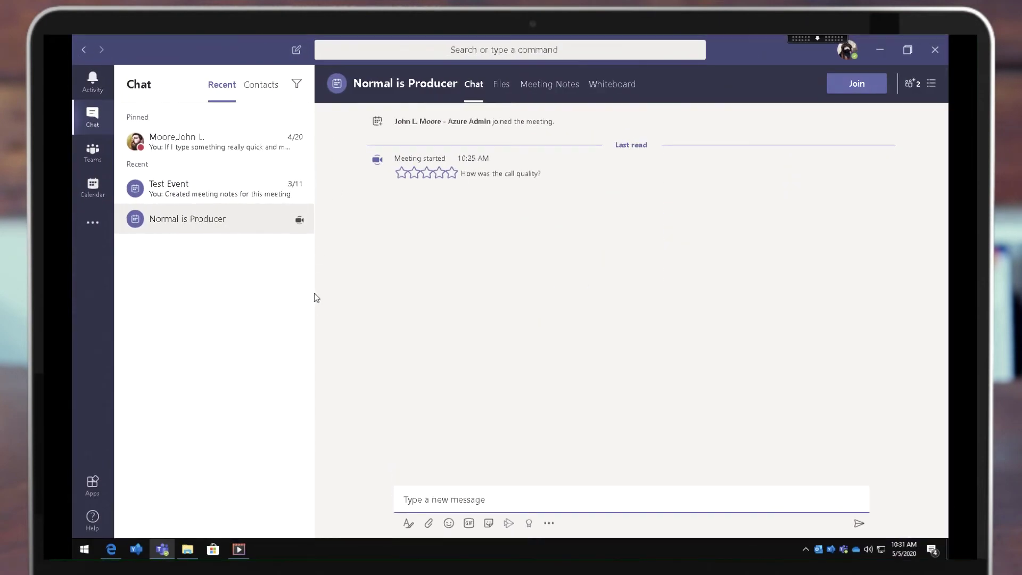
Join the Admin is Producer event from the calendar as producer.
click(92, 188)
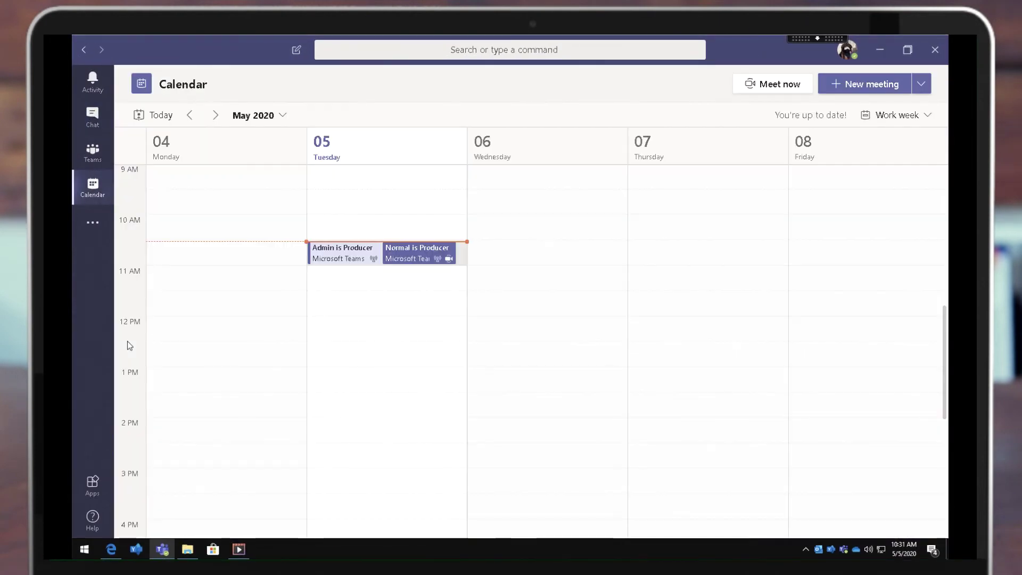
click(336, 253)
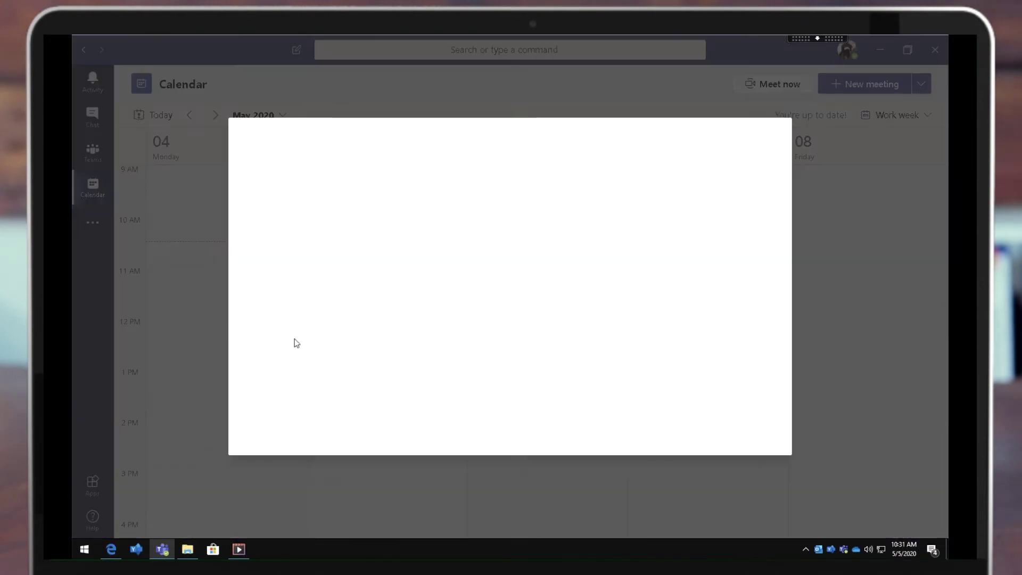
click(287, 311)
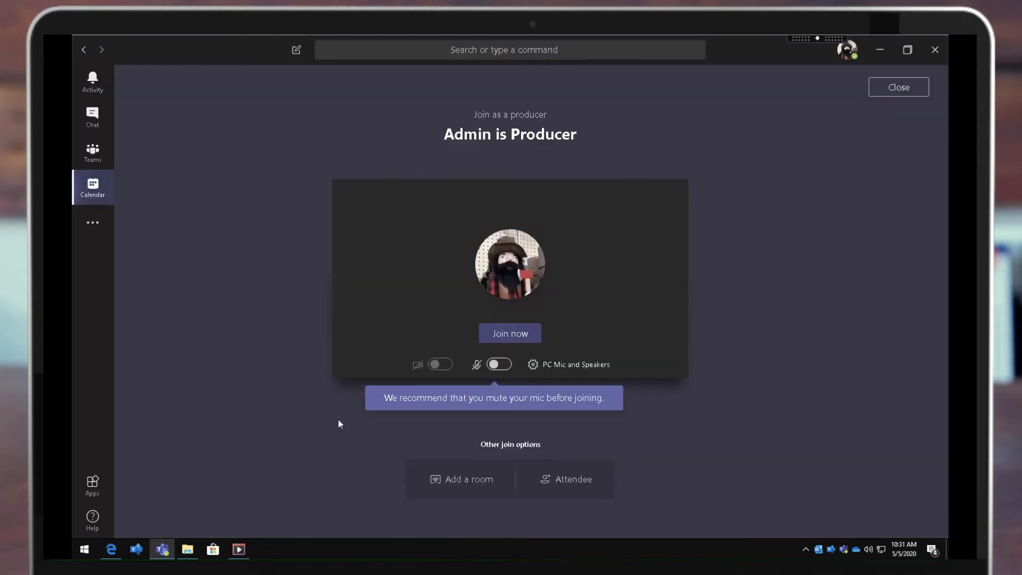
drag(477, 114, 566, 112)
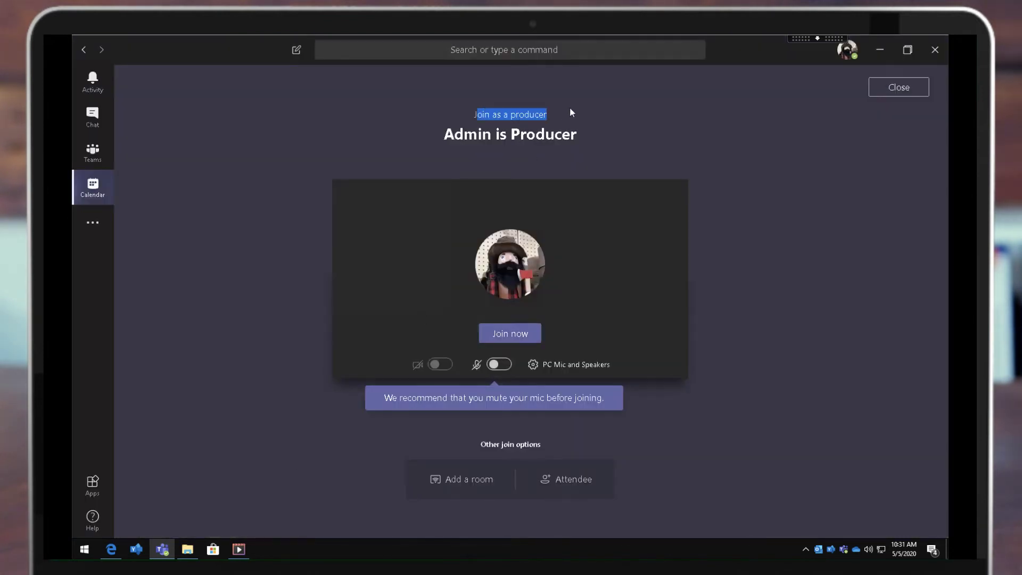
click(510, 334)
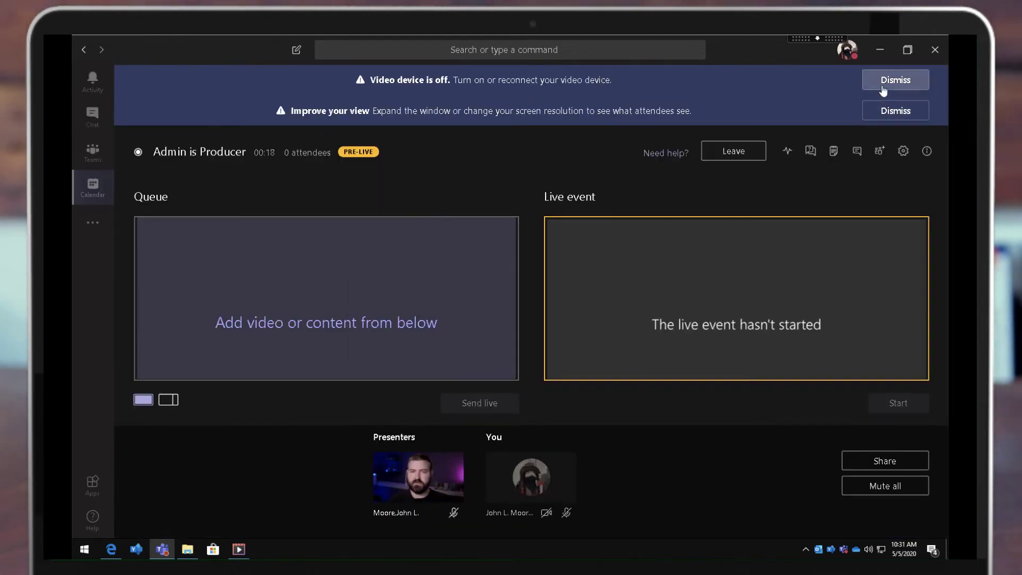
Dismiss the video device and view notices, then queue the presenter's video.
click(868, 83)
click(881, 89)
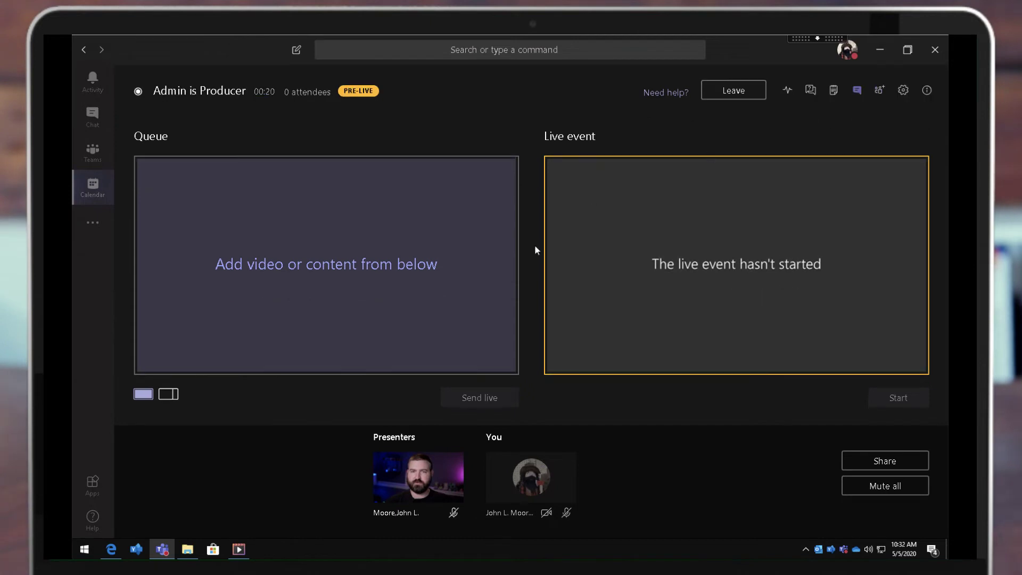
click(418, 477)
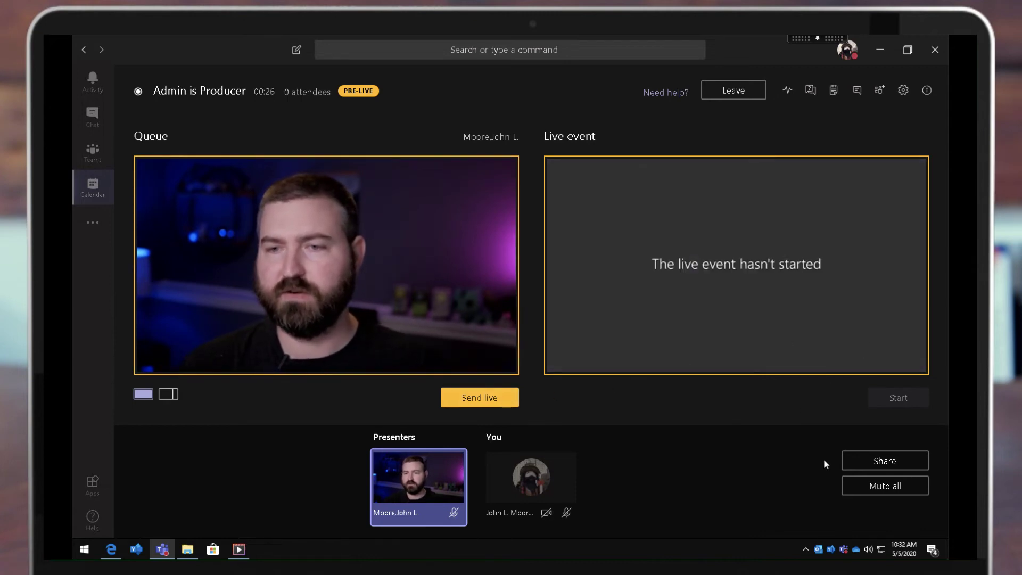
Share desktop Screen #1 into the event with system audio included.
click(874, 462)
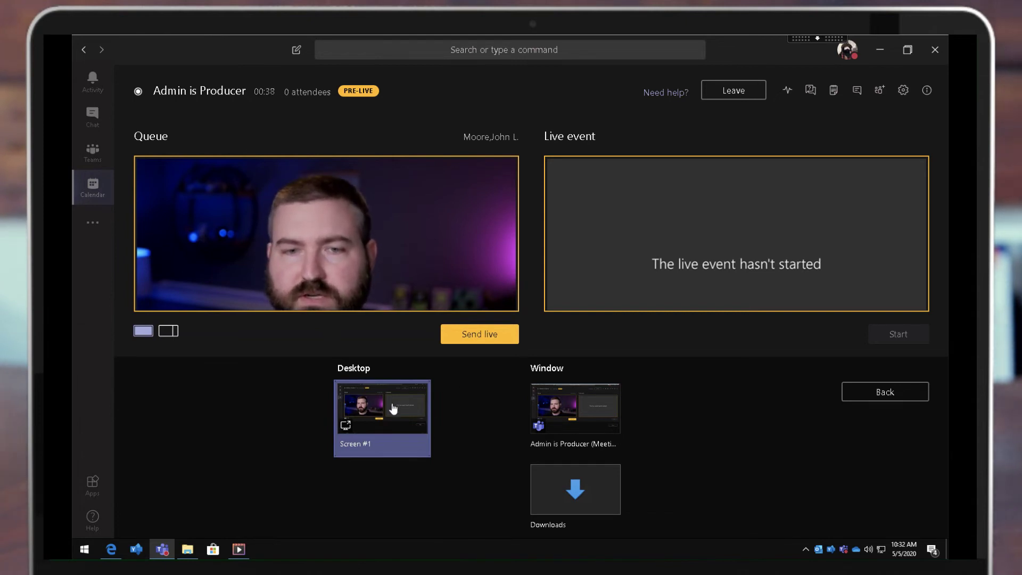
click(347, 425)
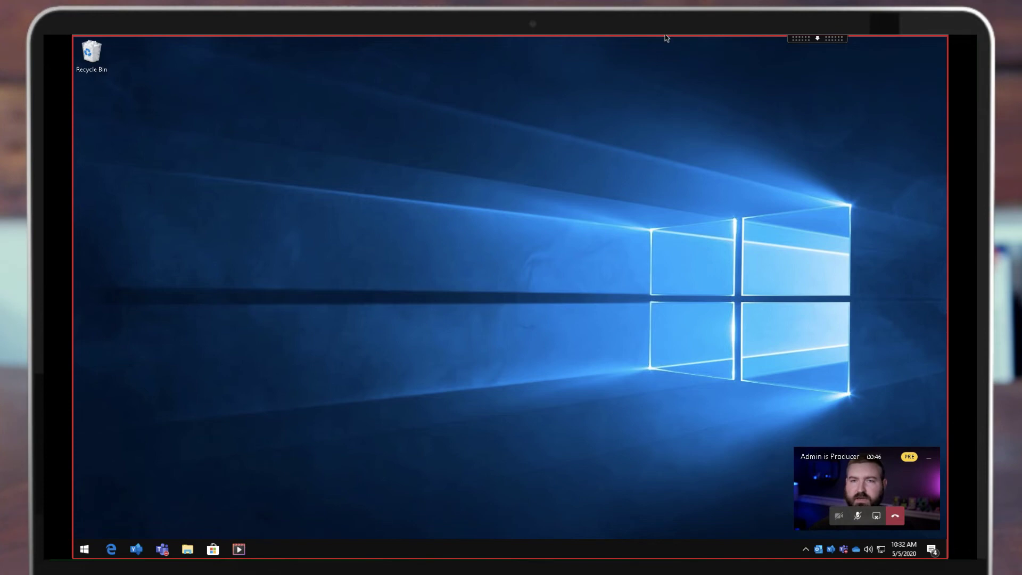
mouse_move(664, 38)
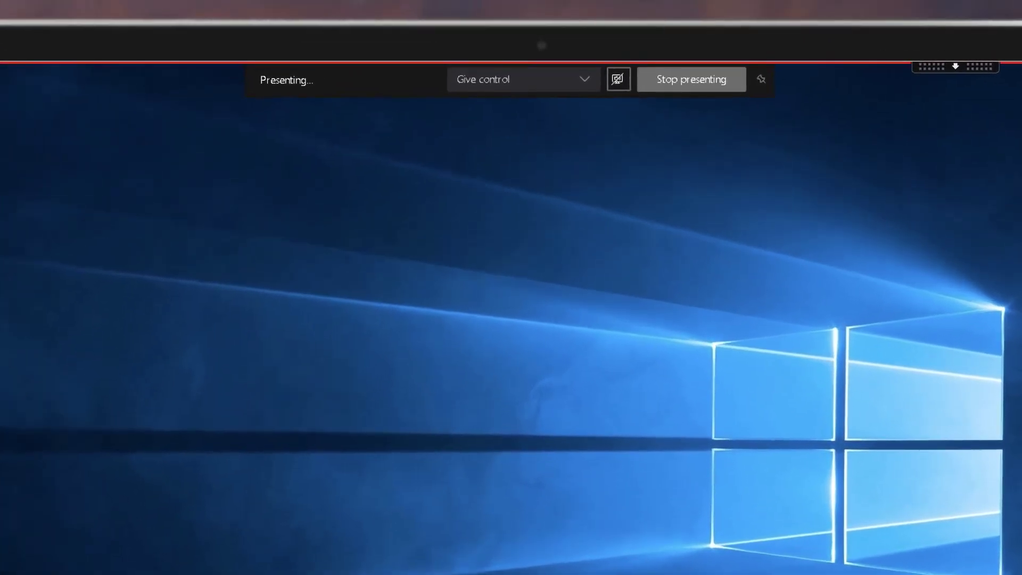
click(616, 86)
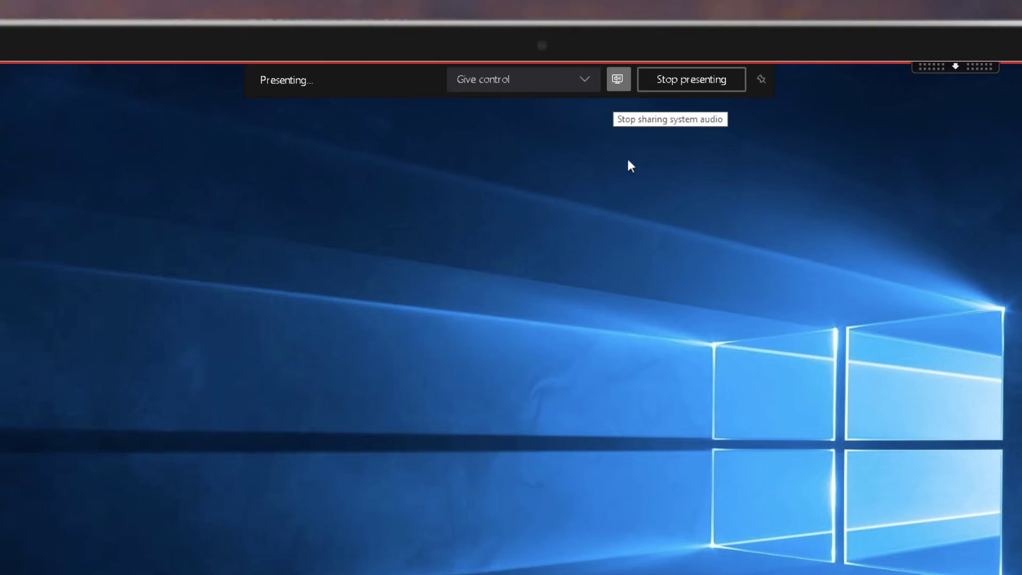